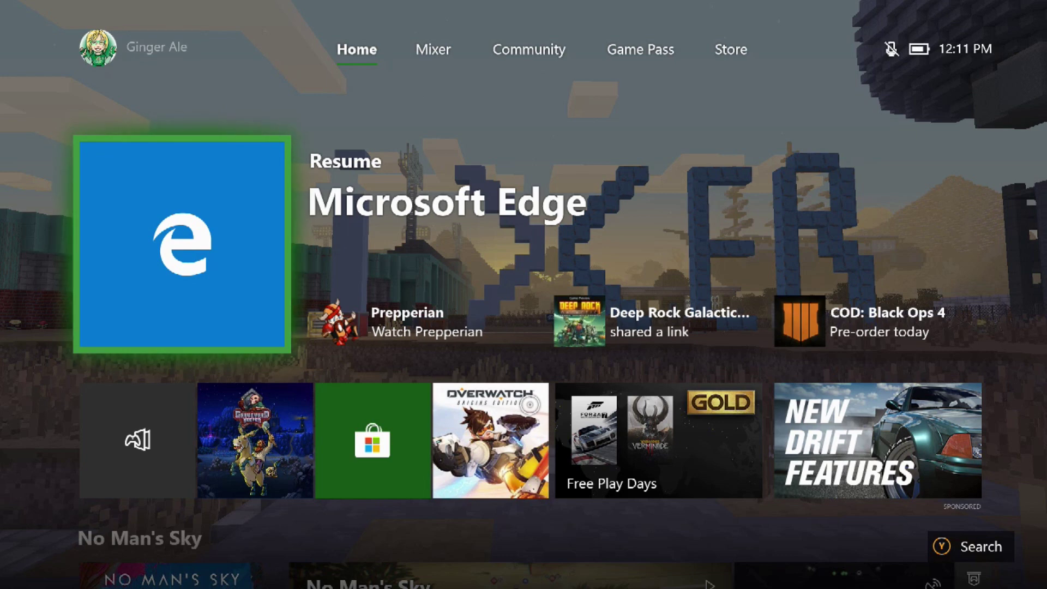
- Bring up the Xbox guide over Home, showing recent apps such as Microsoft Edge
key(super)
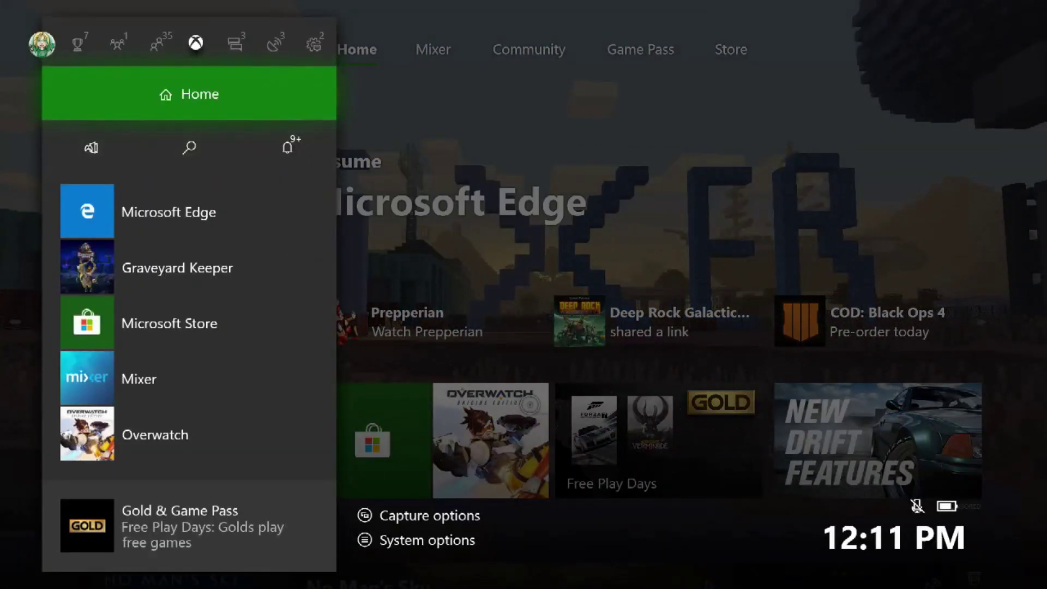
- Open the full My games & apps collection from the guide via See all
key(Down)
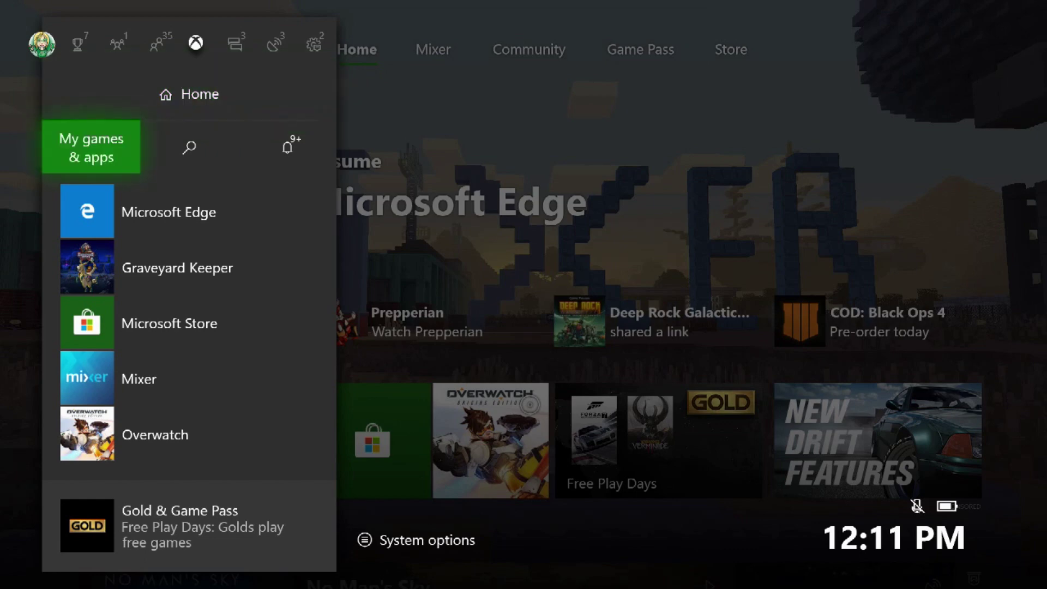
key(Return)
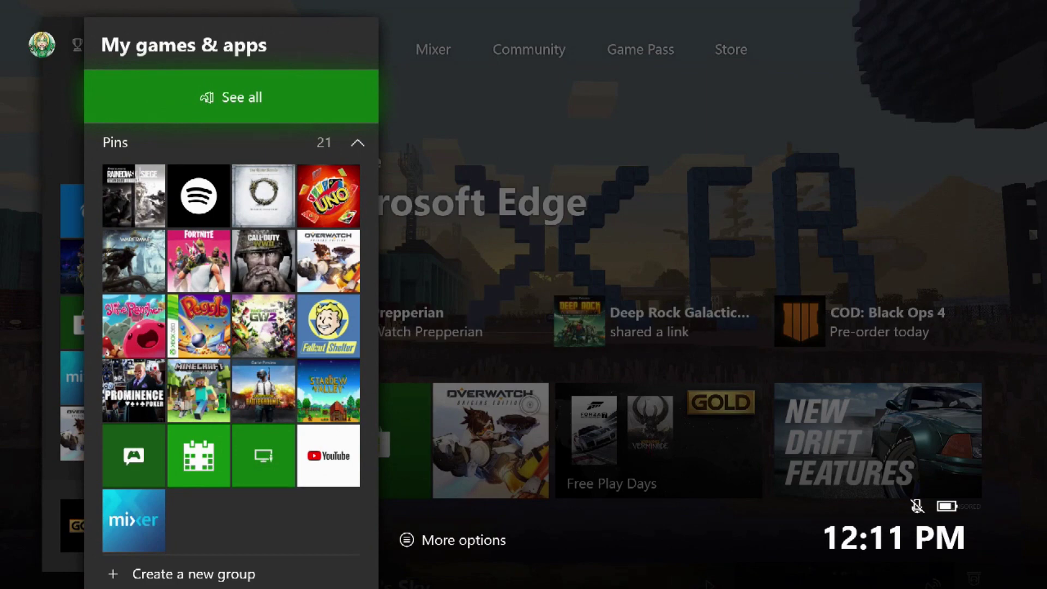
key(Down)
key(Up)
key(Escape)
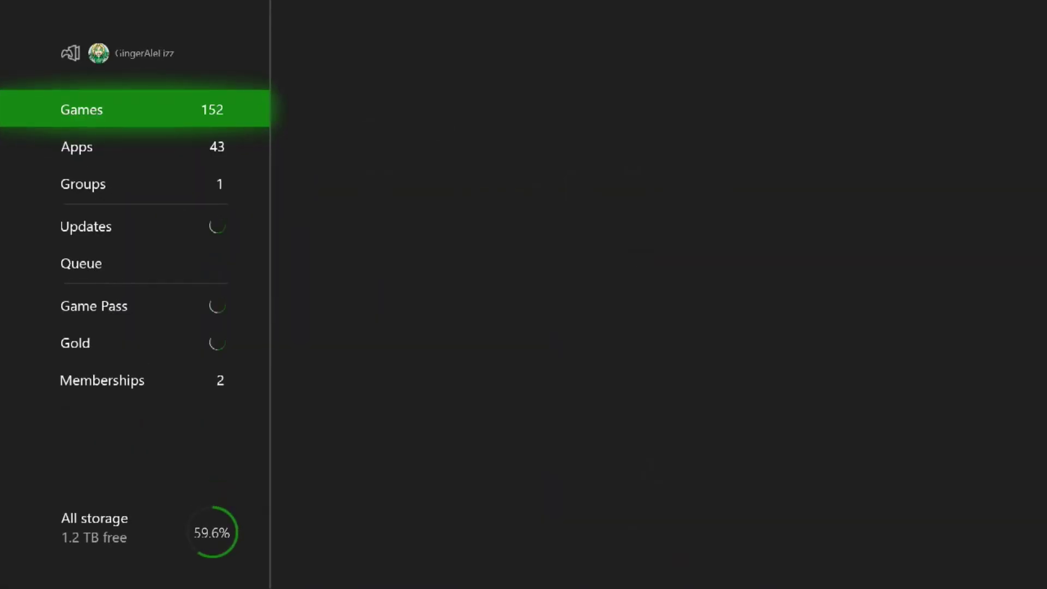
- Switch the collection to Apps and move through the grid to Microsoft Edge
key(Down)
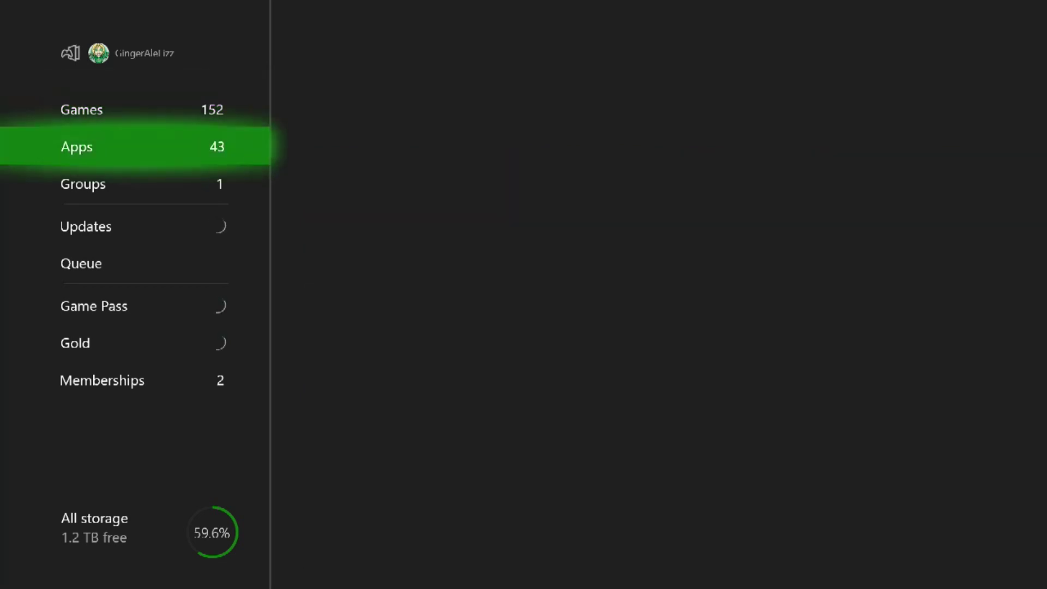
key(Right)
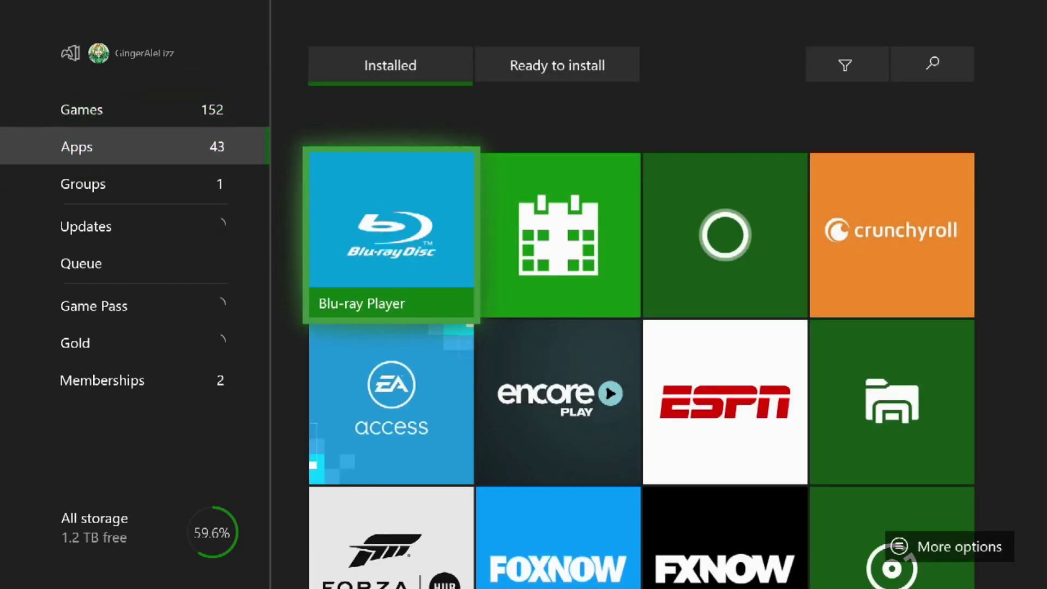
key(Right)
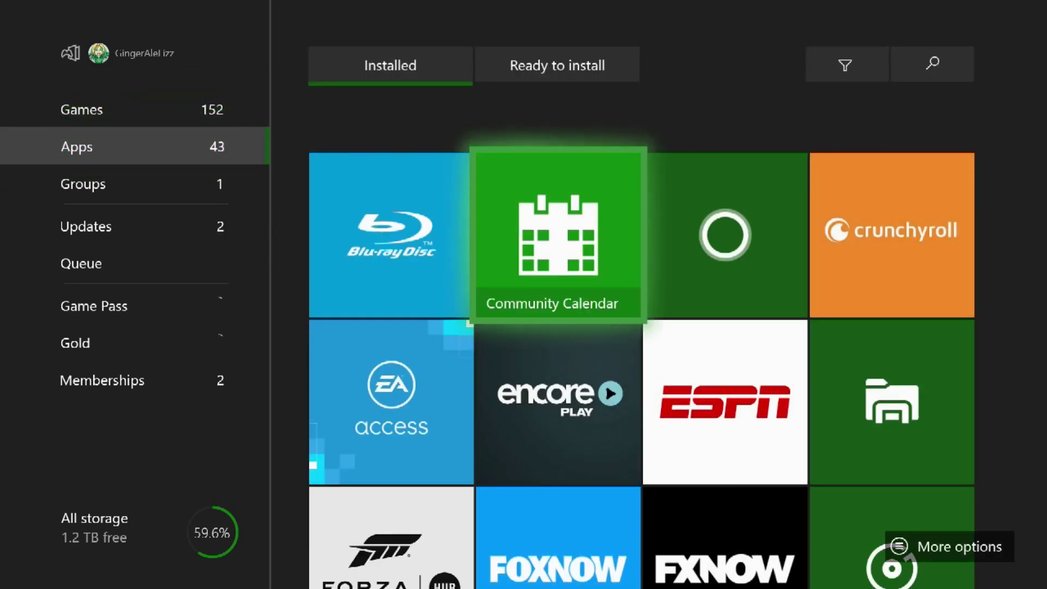
key(Right)
key(Right)
key(Left)
key(Left)
key(Left)
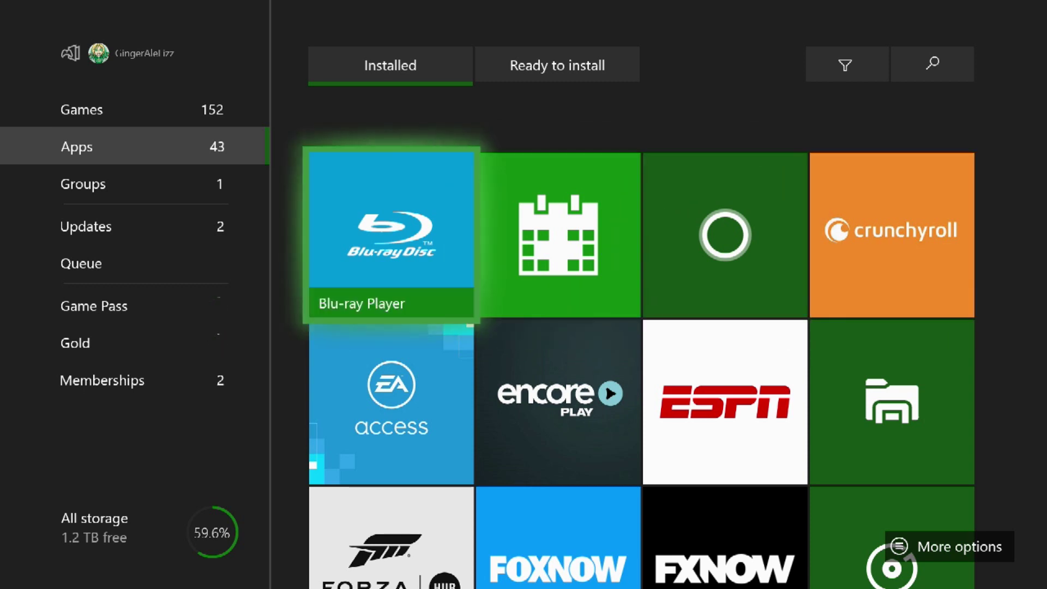
key(Down)
key(Down)
key(Down)
key(Down)
key(Up)
key(Right)
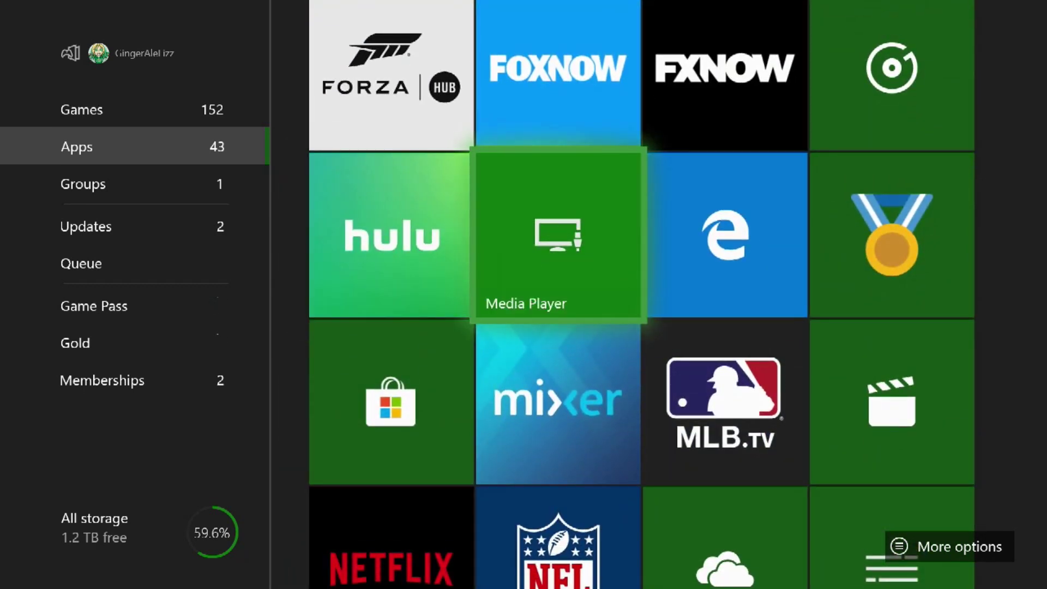
key(Right)
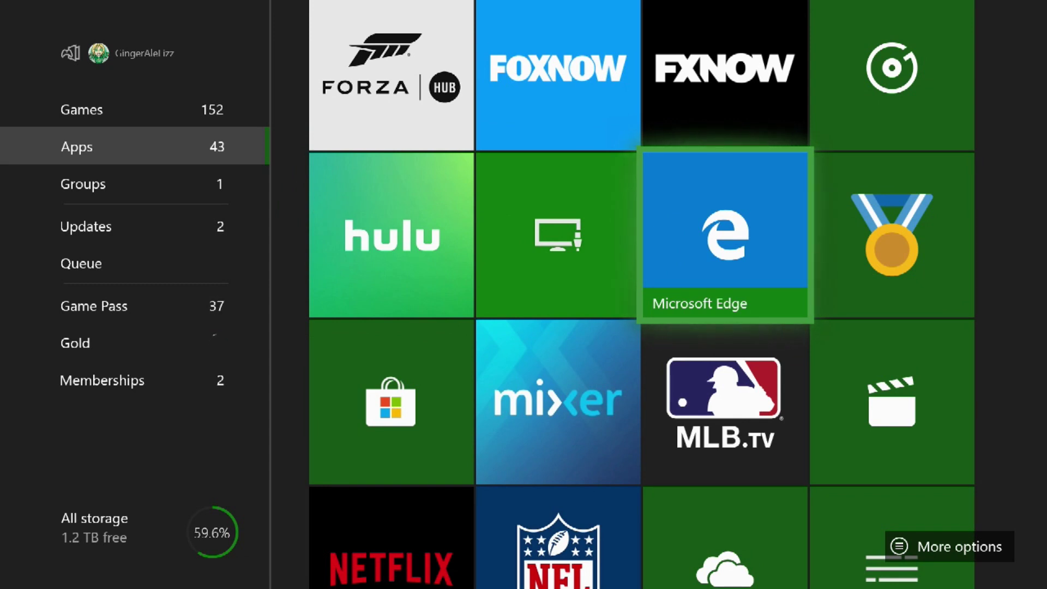
- Launch Microsoft Edge, then open the Store's Browse apps page with the guide over it
key(Return)
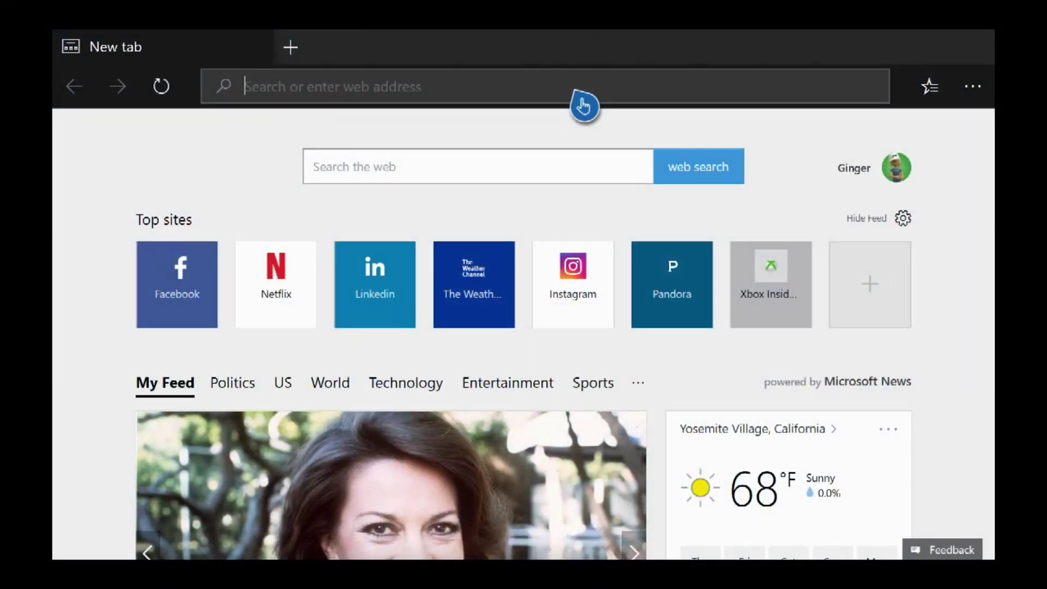
key(super)
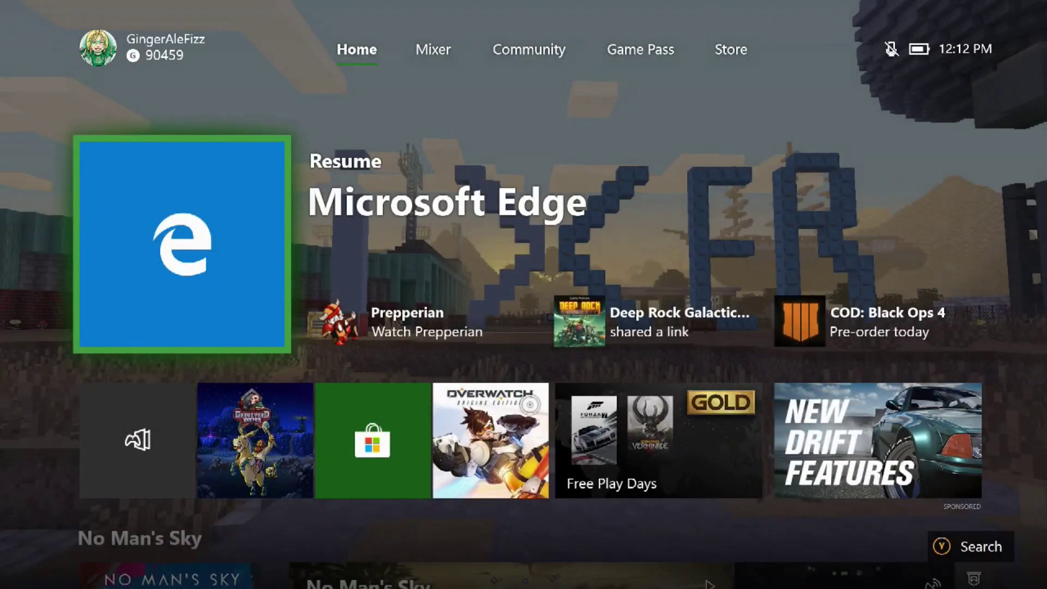
key(ctrl+Tab)
key(ctrl+Tab)
key(ctrl+Tab)
key(ctrl+Tab)
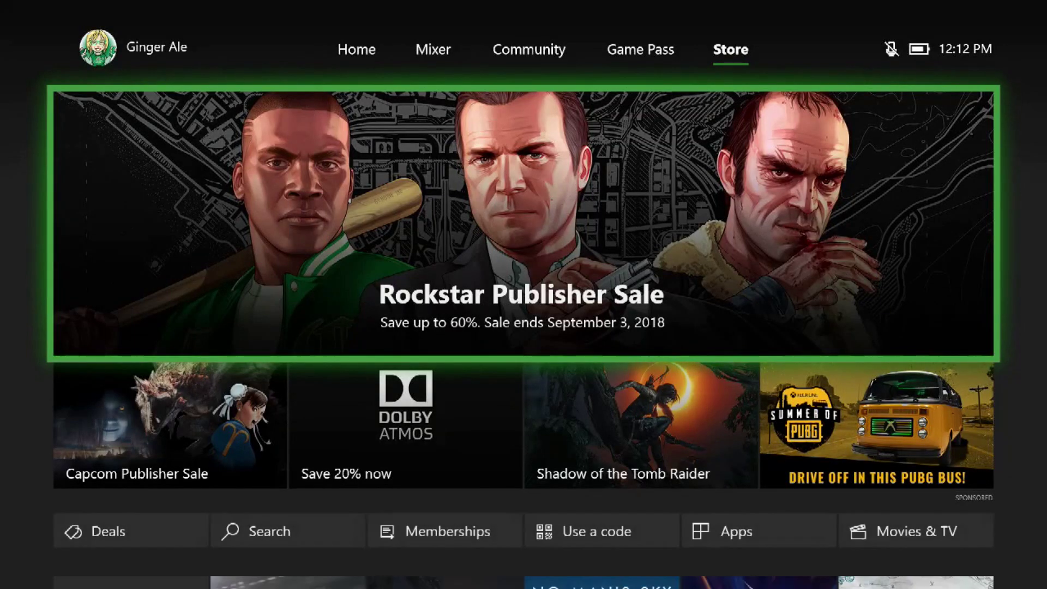
key(Down)
key(Down)
key(Down)
key(Down)
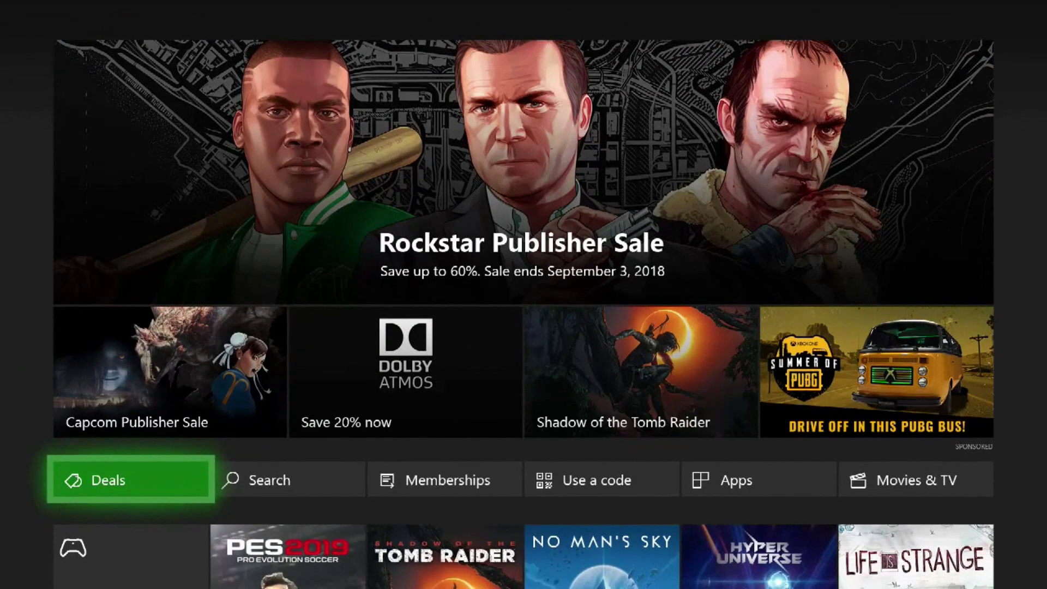
key(Down)
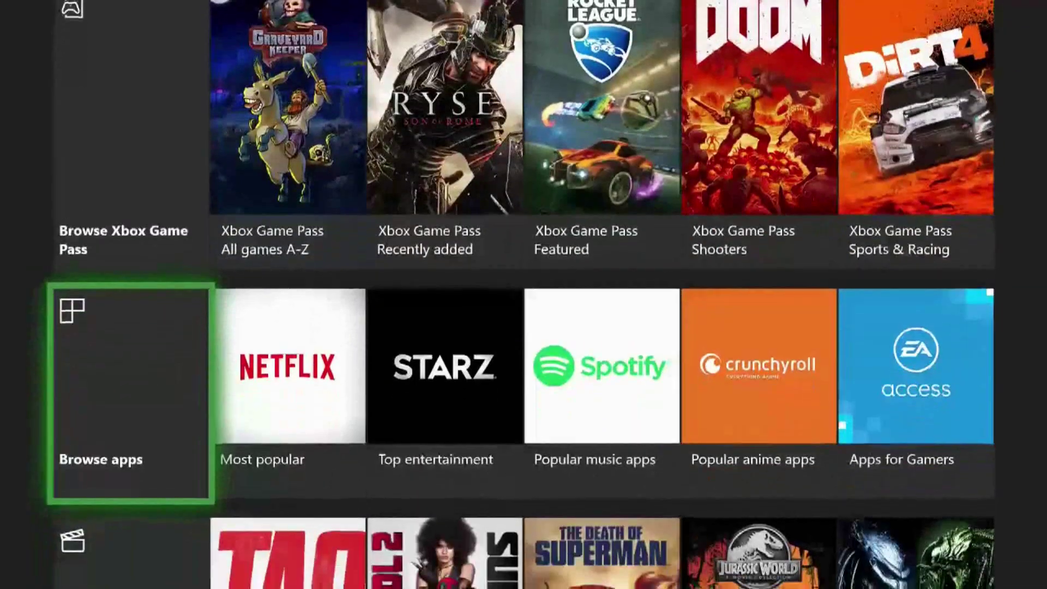
key(Return)
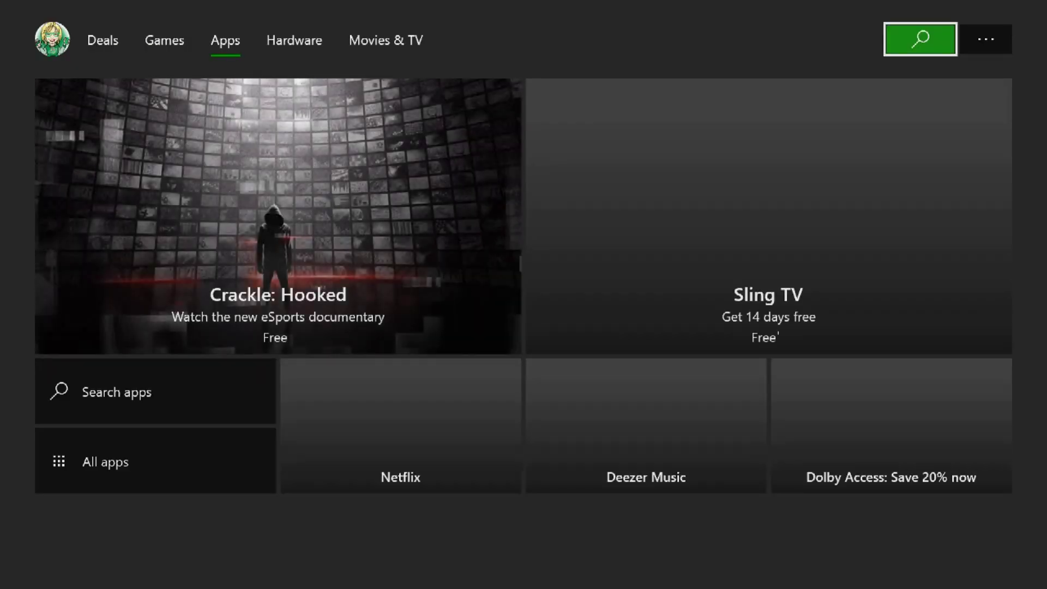
key(super)
- Relaunch Microsoft Edge from the guide's recent apps and select its address bar
key(Down)
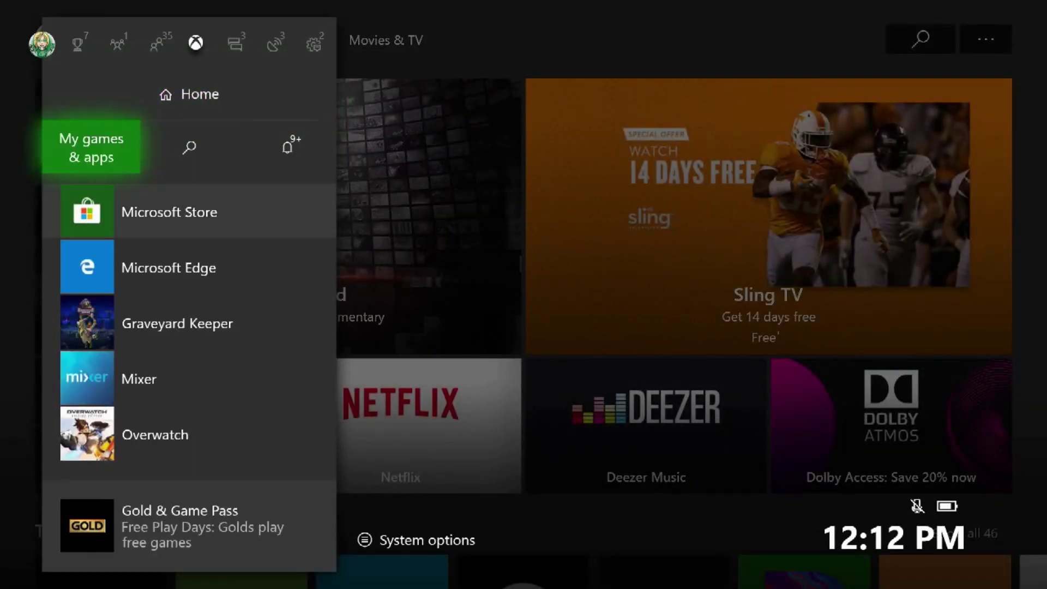
key(Down)
key(Down)
key(Return)
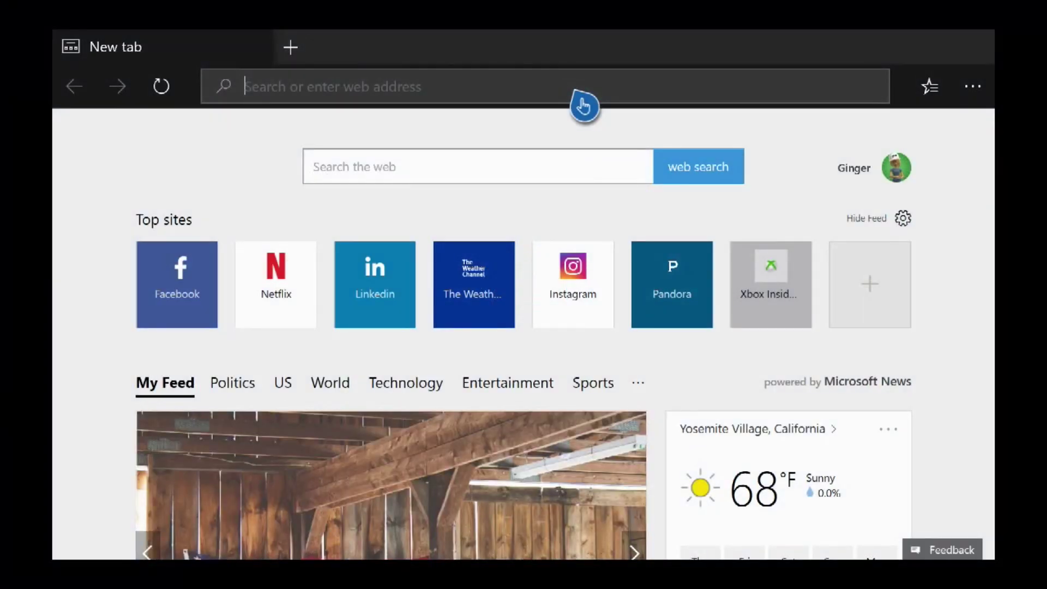
click(584, 102)
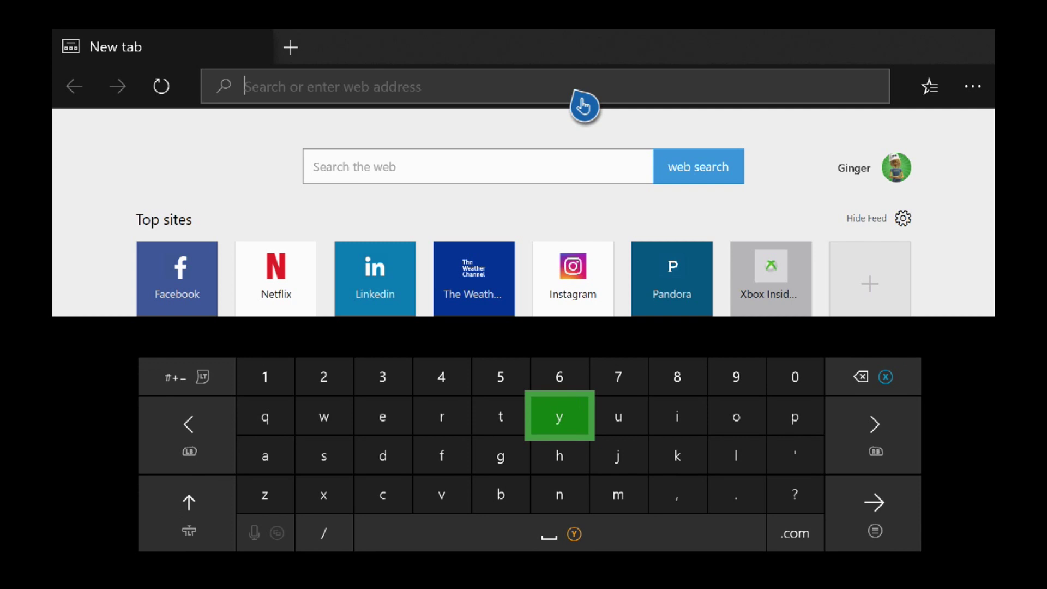
- Enter mixer.com with the on-screen keyboard to load the Mixer homepage
key(Down)
key(Down)
text(m)
key(Up)
key(Right)
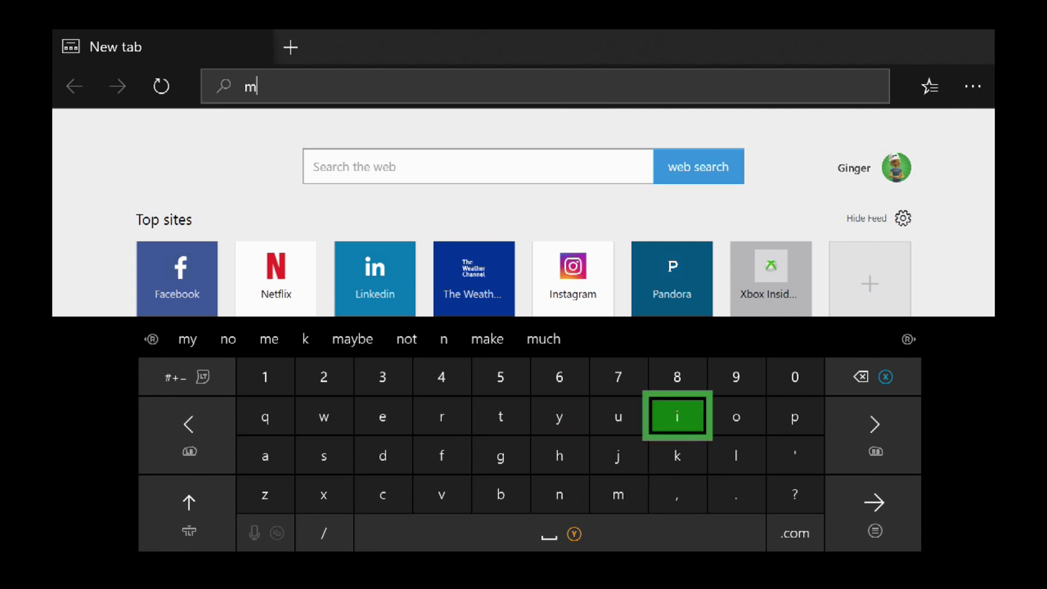
text(i)
key(Down)
key(Down)
key(Left)
key(Left)
key(Left)
key(Left)
key(Left)
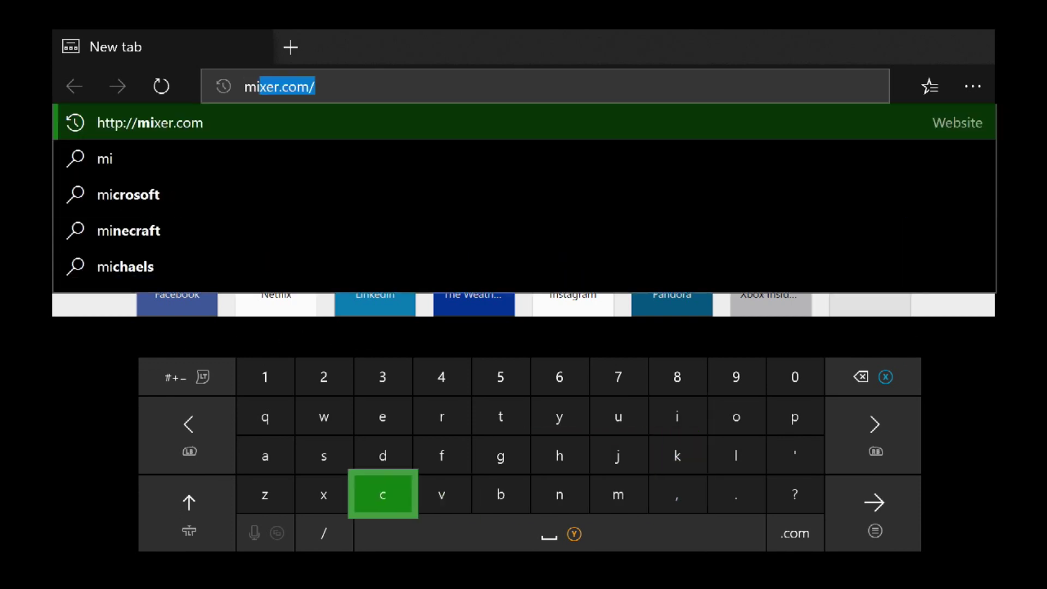
key(Left)
text(x)
key(Up)
key(Up)
key(Right)
text(e)
key(Right)
text(r)
key(Down)
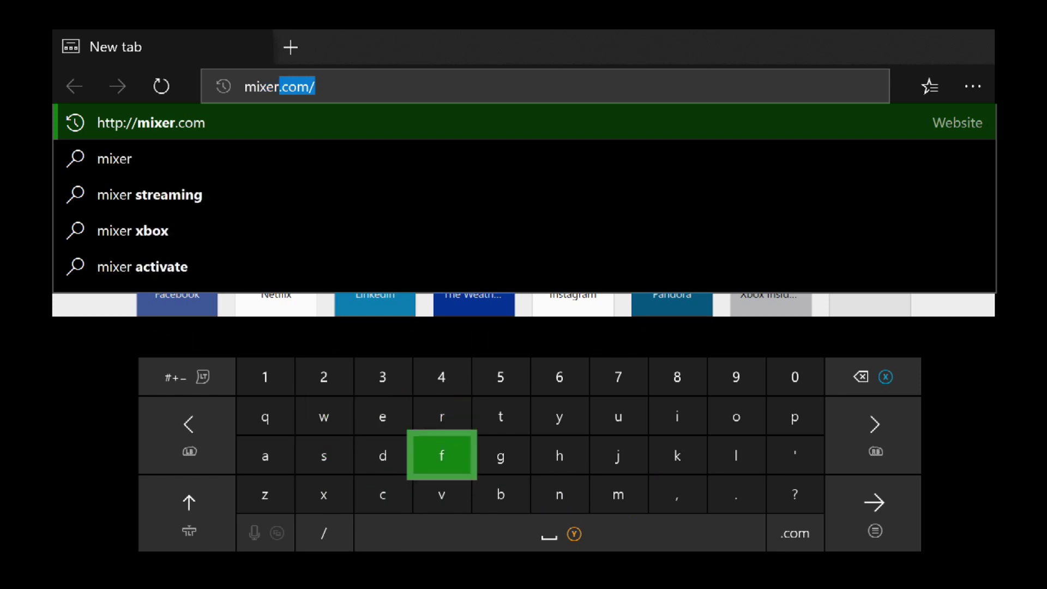
key(Down)
key(Right)
key(Right)
key(Right)
key(Right)
key(Right)
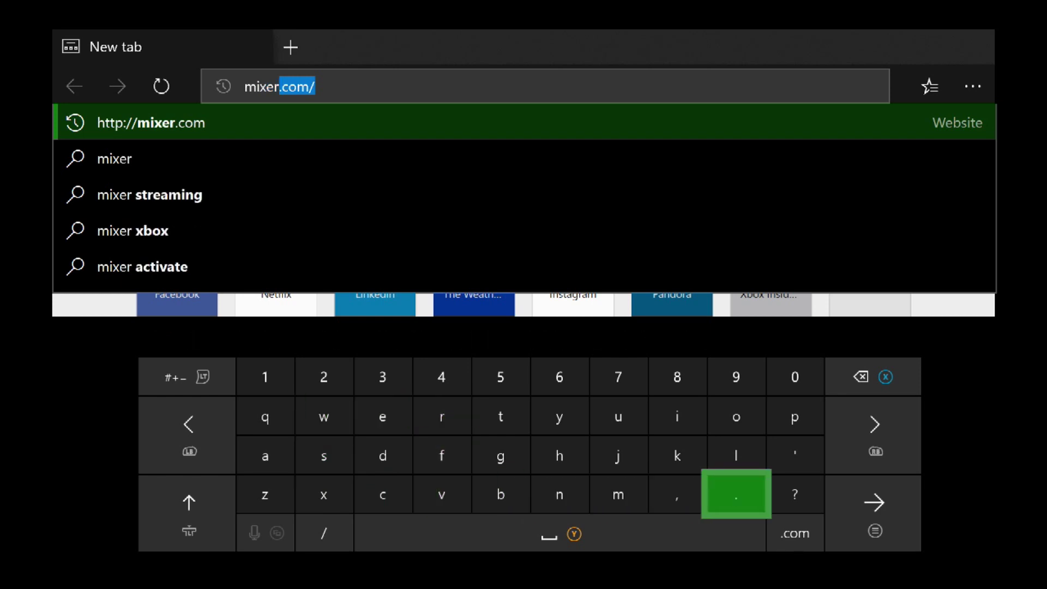
text(.)
key(Left)
key(Left)
key(Left)
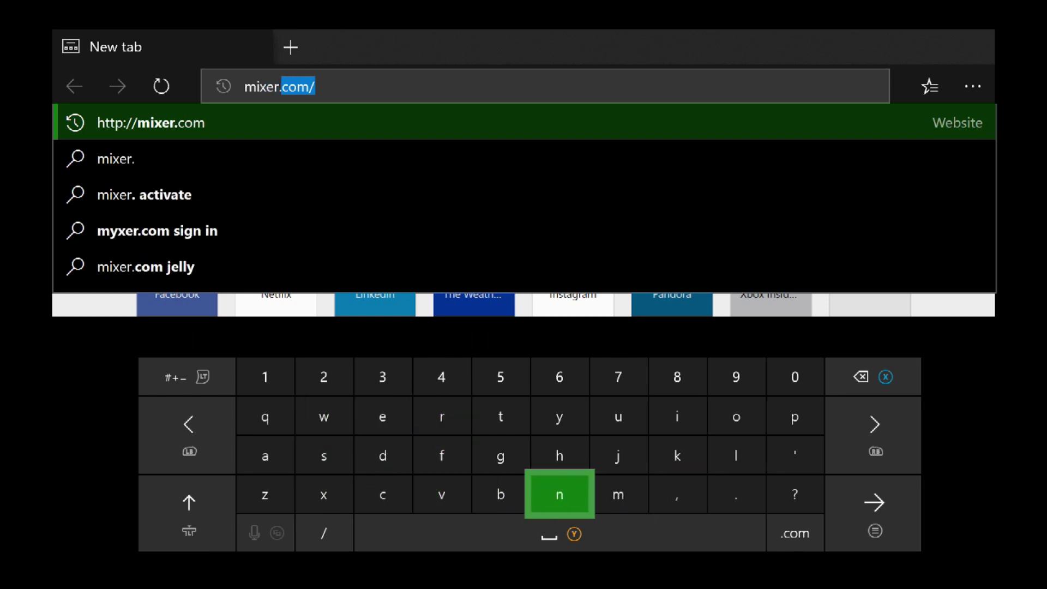
key(Right)
key(Right)
key(Right)
key(Right)
key(Right)
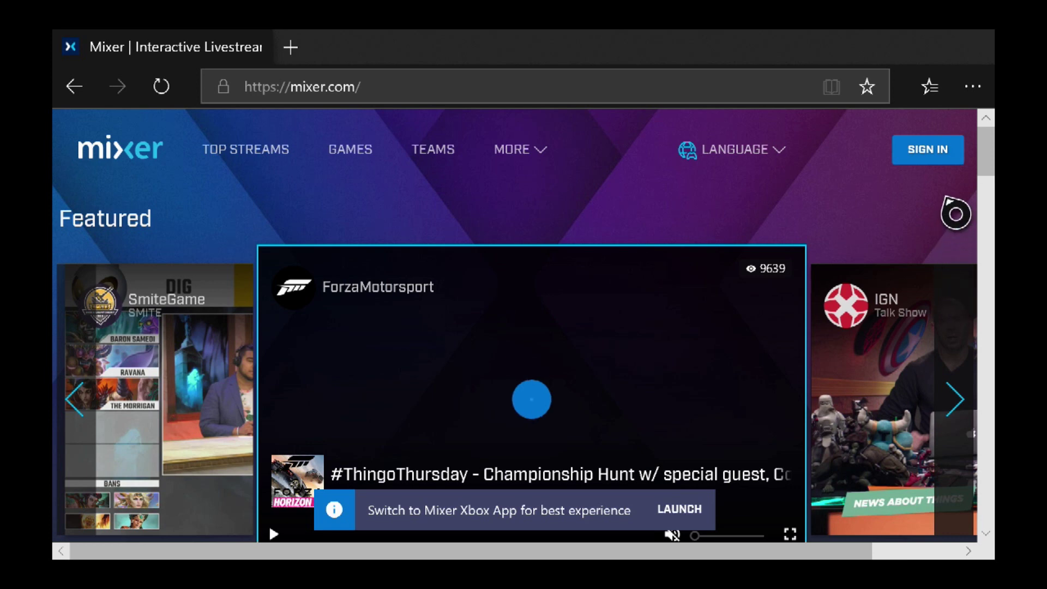
- Open Mixer's SIGN IN dialog and choose Other Ways to Sign In
click(936, 159)
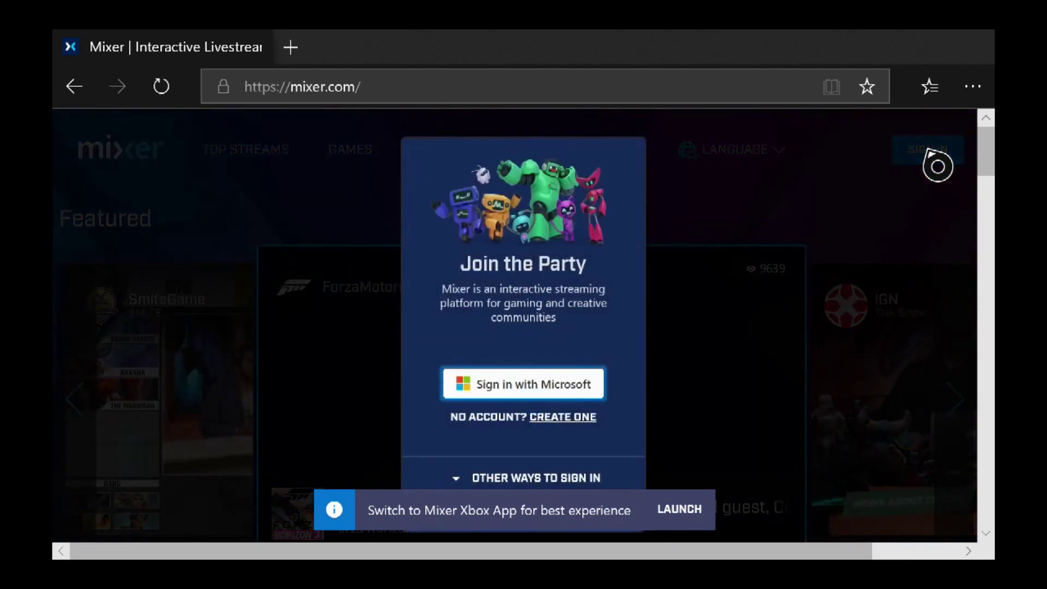
click(562, 394)
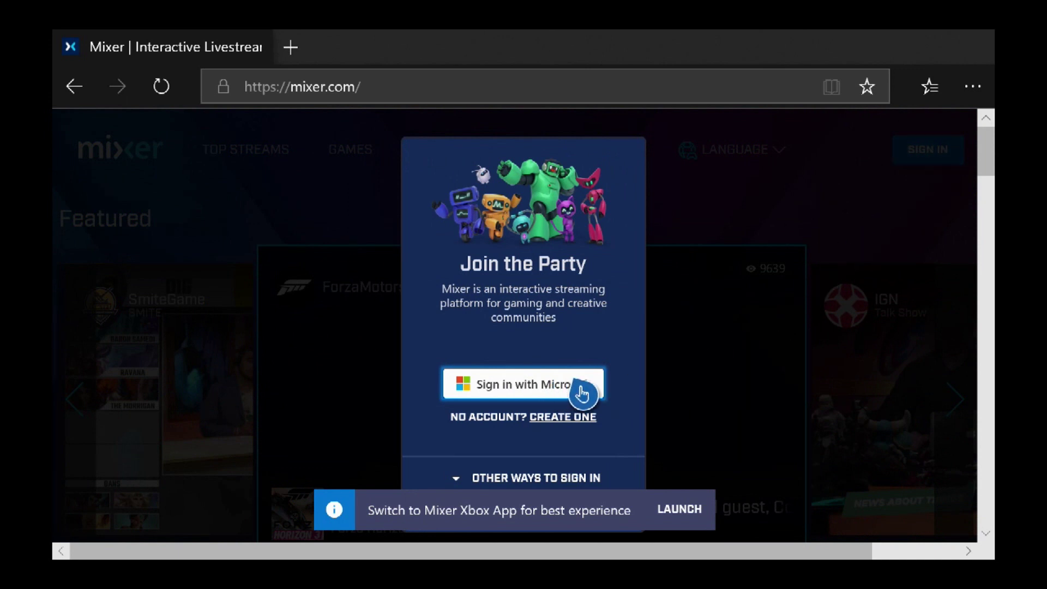
click(567, 487)
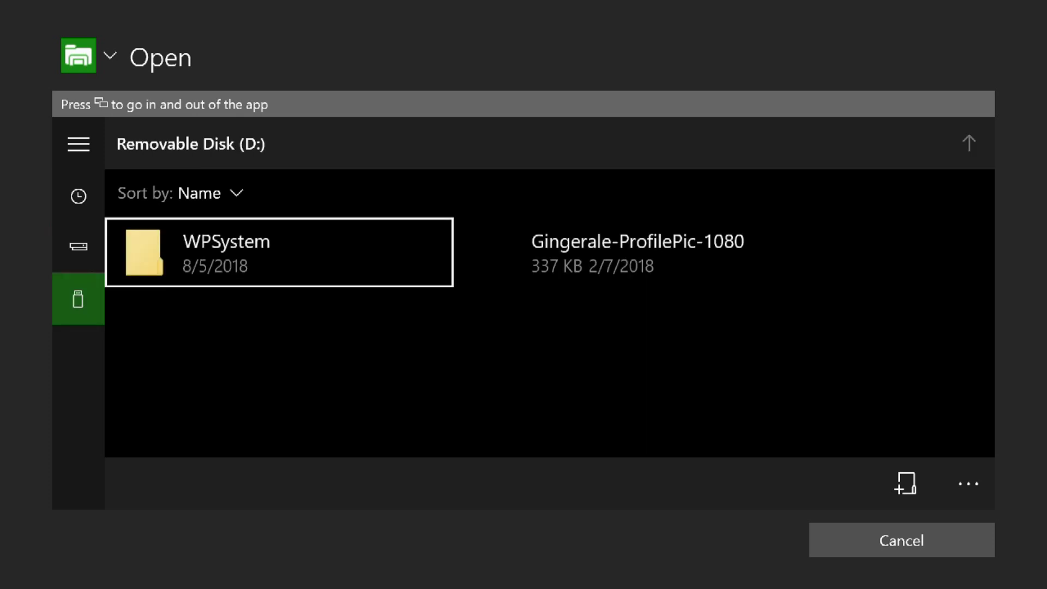
- Open the 337 KB profile picture from Removable Disk (D:) as the new avatar
key(Right)
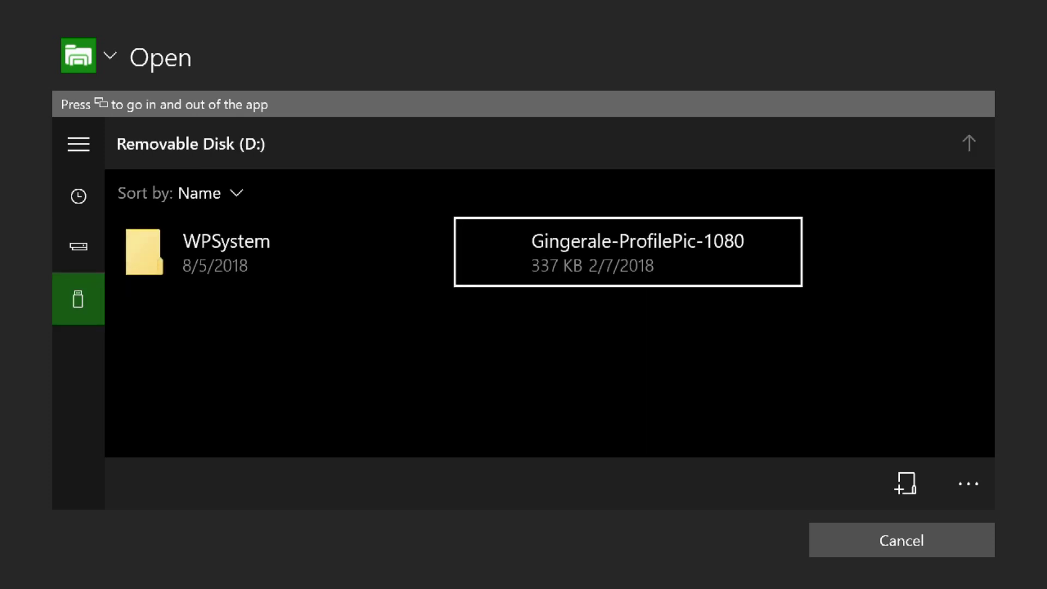
key(Return)
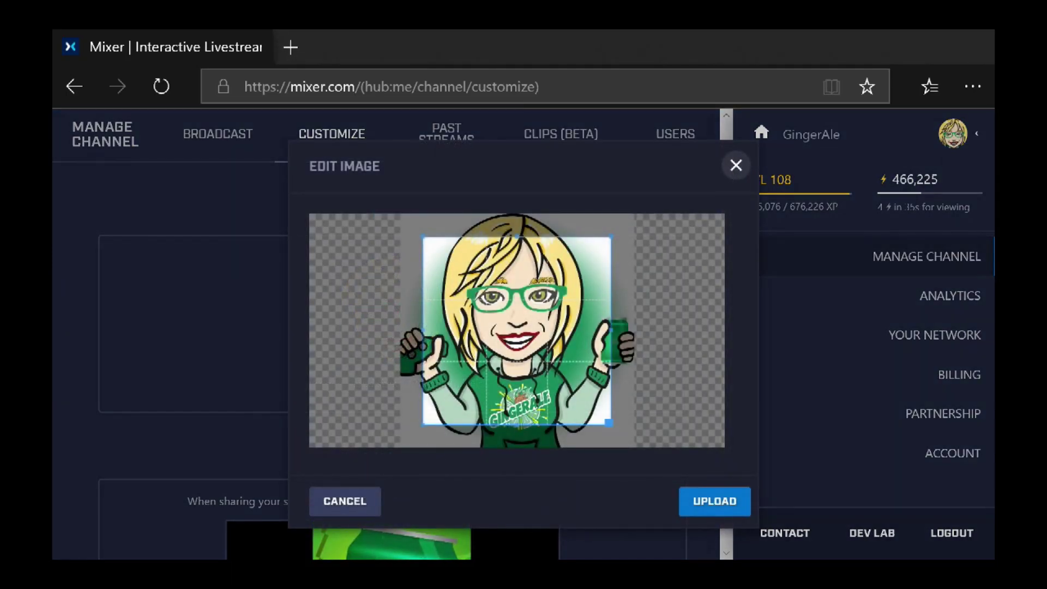
- Drag the crop square over the face in Edit Image, then cancel without uploading
click(586, 86)
click(573, 431)
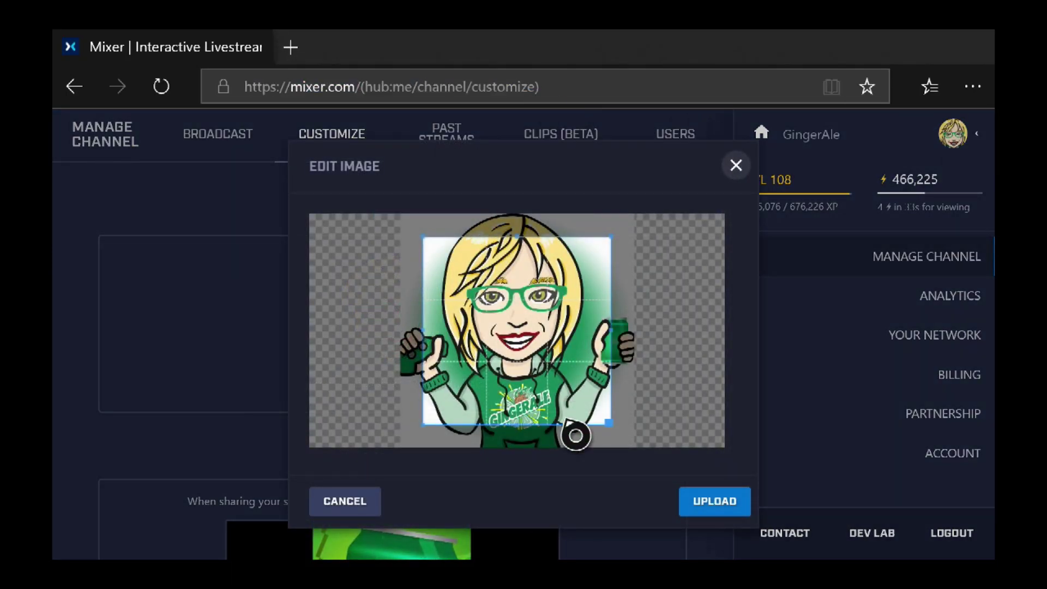
drag(569, 407, 555, 376)
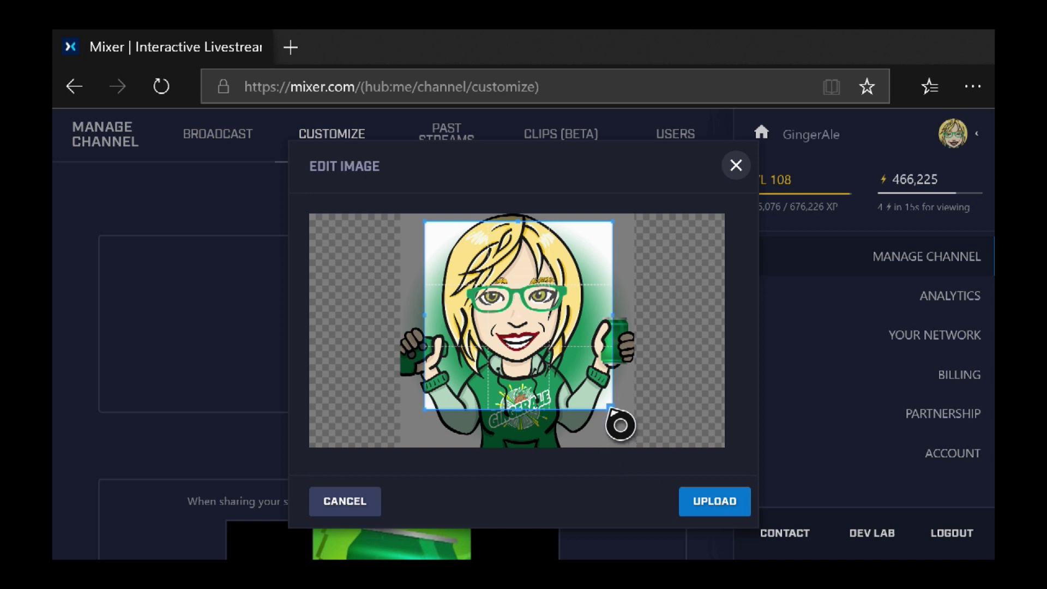
drag(606, 345, 571, 316)
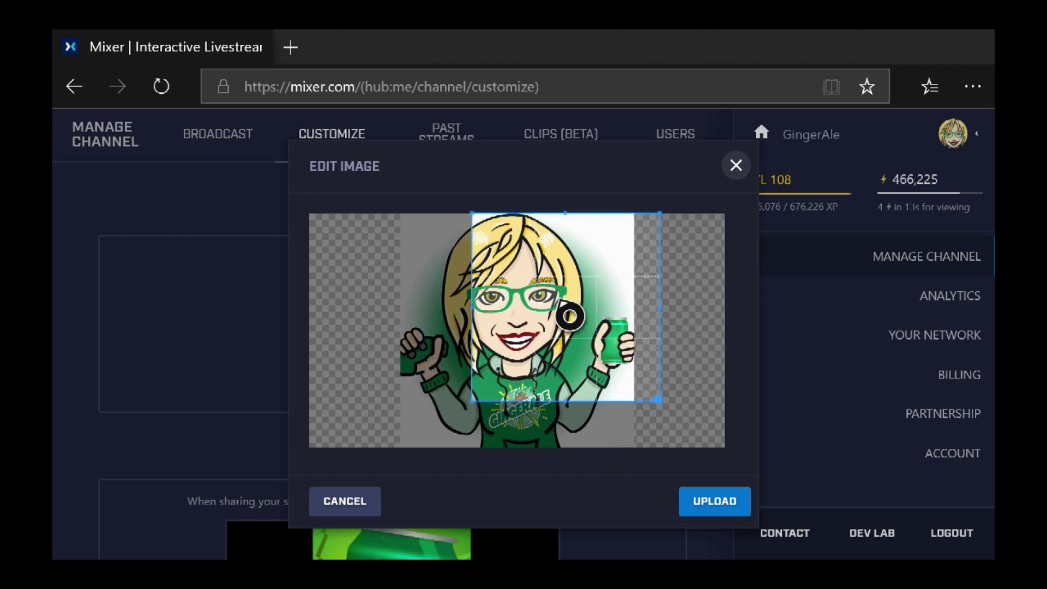
drag(506, 316, 567, 293)
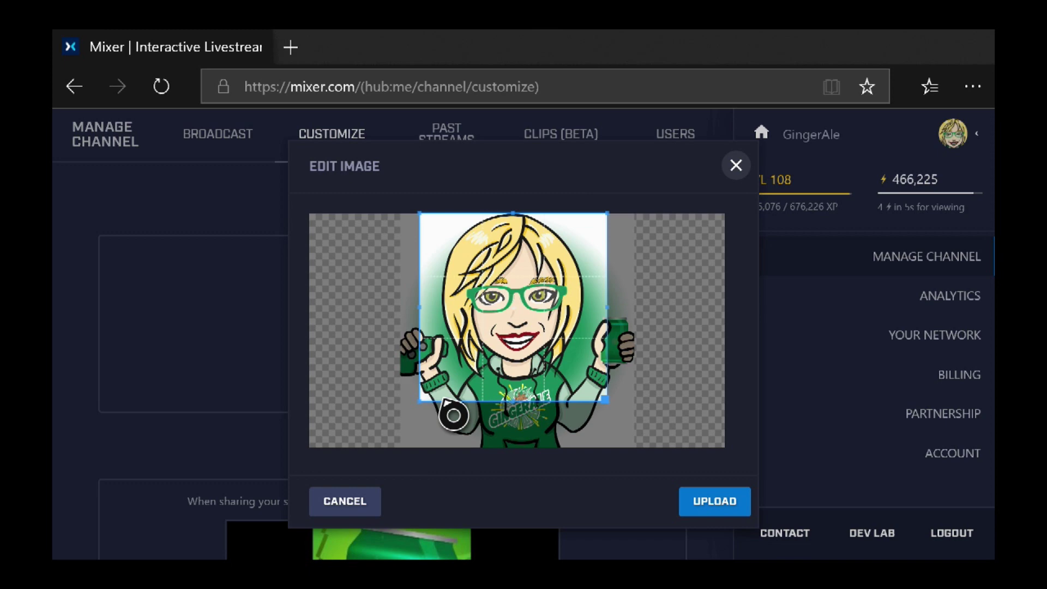
click(363, 503)
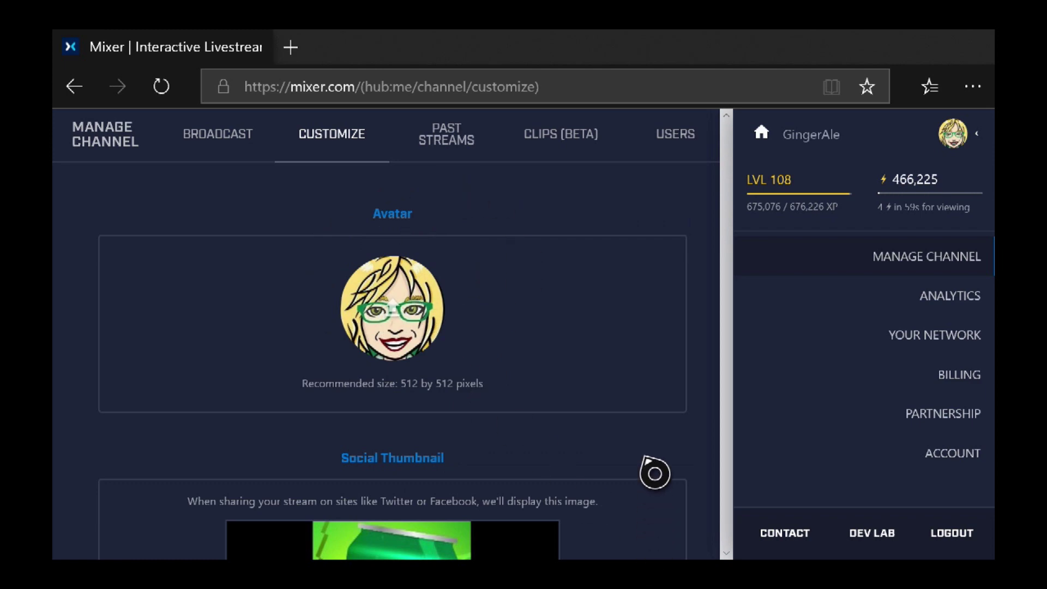
scroll(655, 473, down, 20)
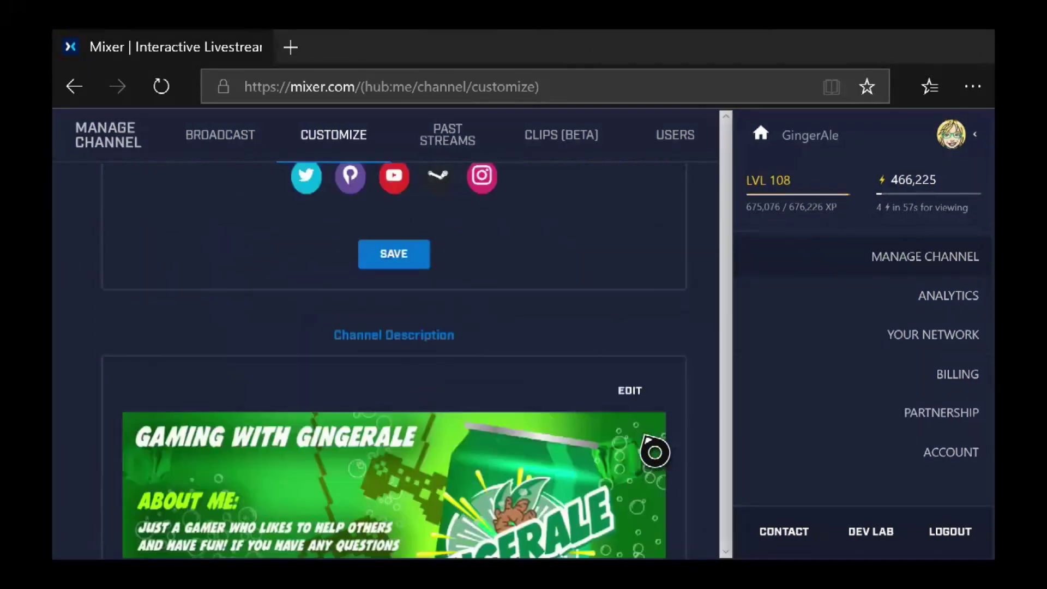
scroll(654, 453, up, 4)
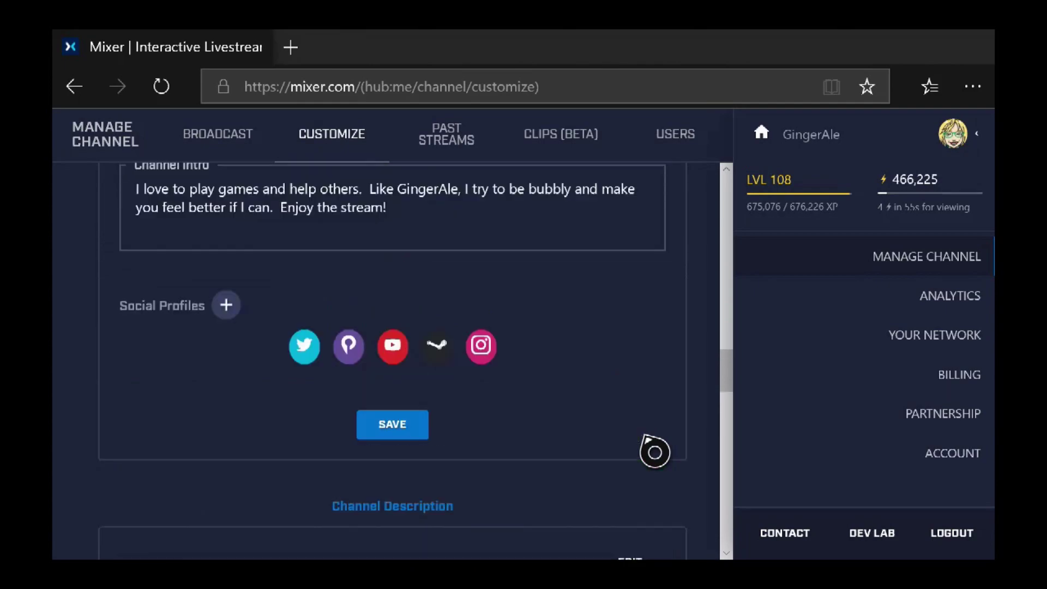
scroll(655, 452, up, 10)
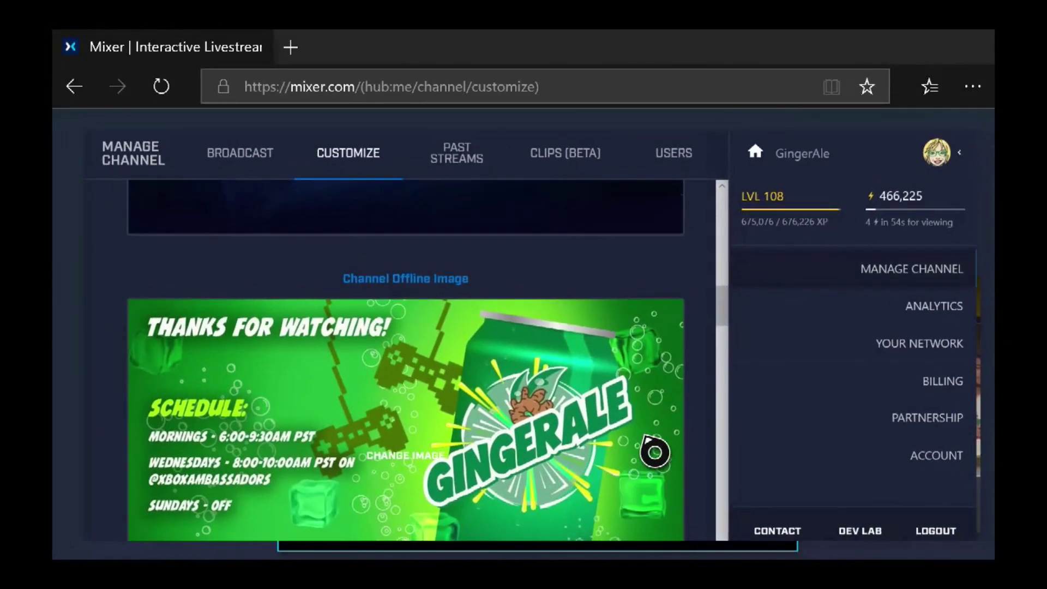
scroll(654, 453, up, 10)
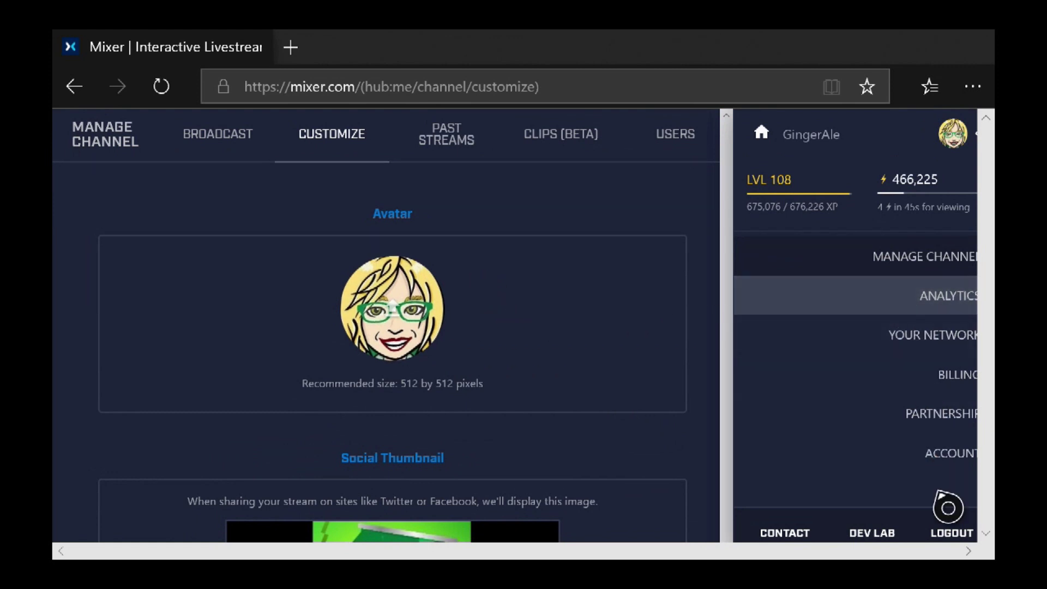
- Log out of Mixer with LOGOUT at the bottom of the account side panel
click(959, 540)
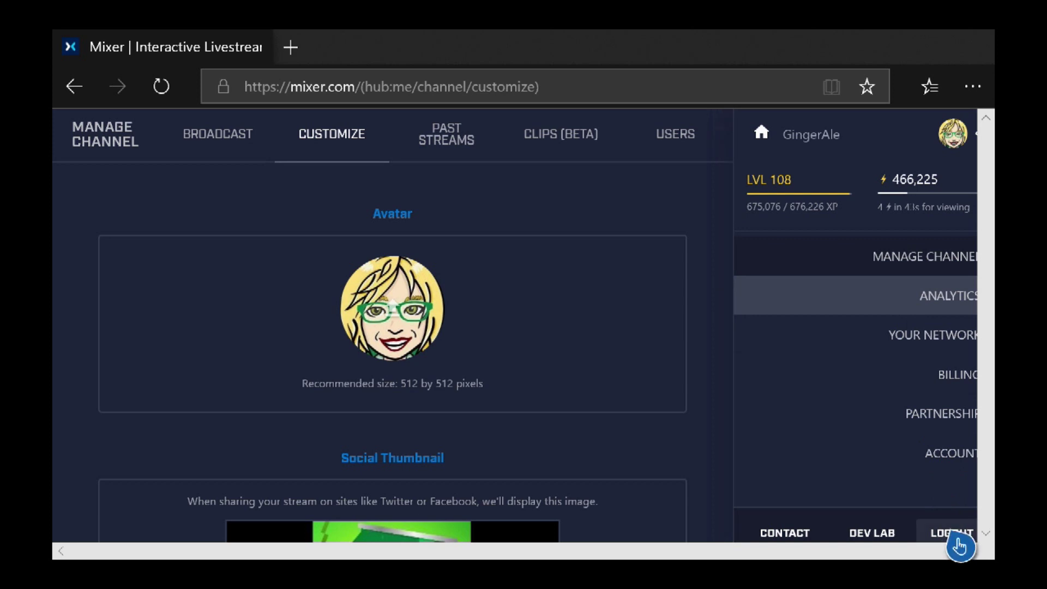